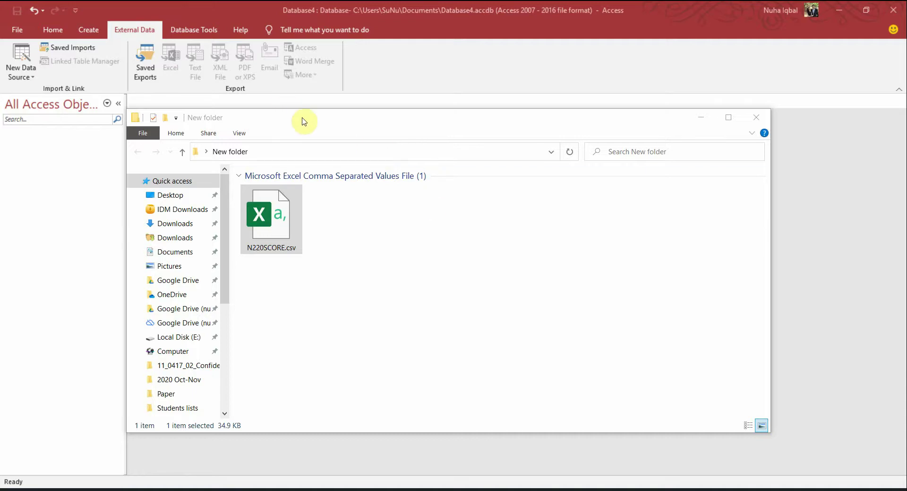
# Step: Move the Explorer window holding N220SCORE.csv and switch between it and the empty Access database
pyautogui.moveTo(300, 118); pyautogui.dragTo(317, 115)
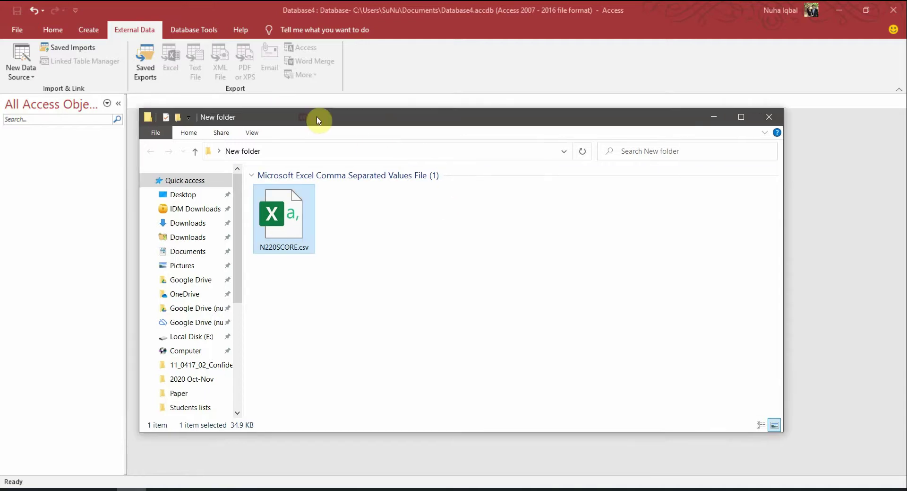
pyautogui.click(256, 5)
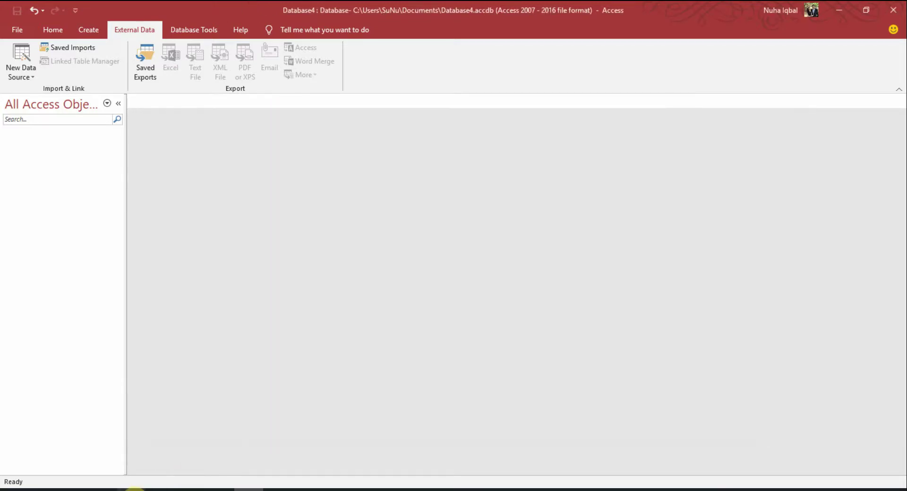
pyautogui.click(135, 490)
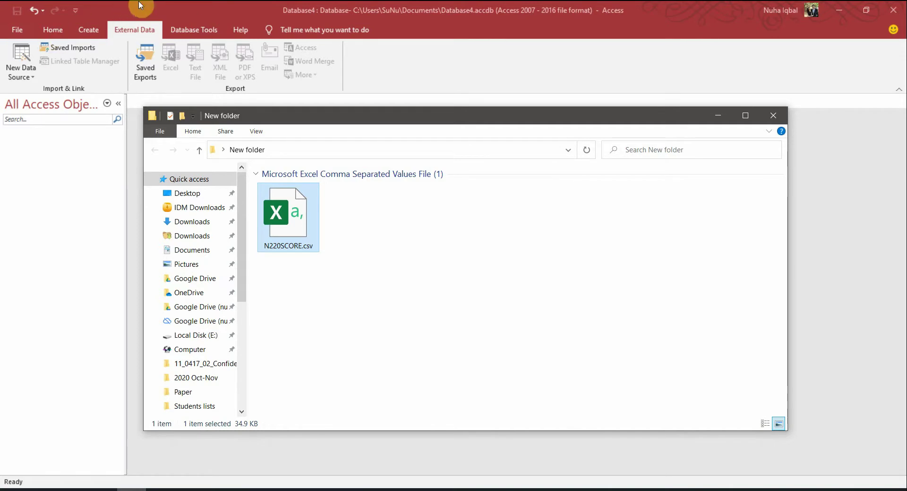
# Step: Start a text-file import of N220SCORE.csv into a new Access table
pyautogui.click(97, 37)
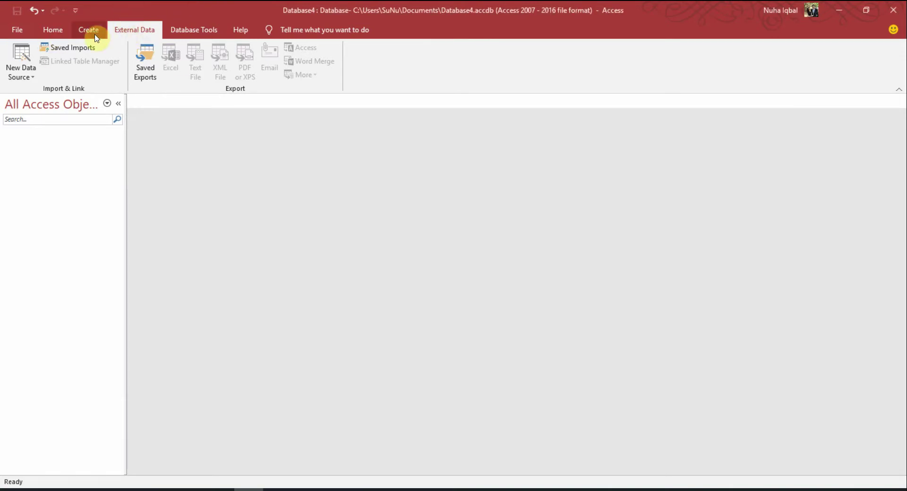
pyautogui.click(33, 73)
pyautogui.moveTo(57, 97)
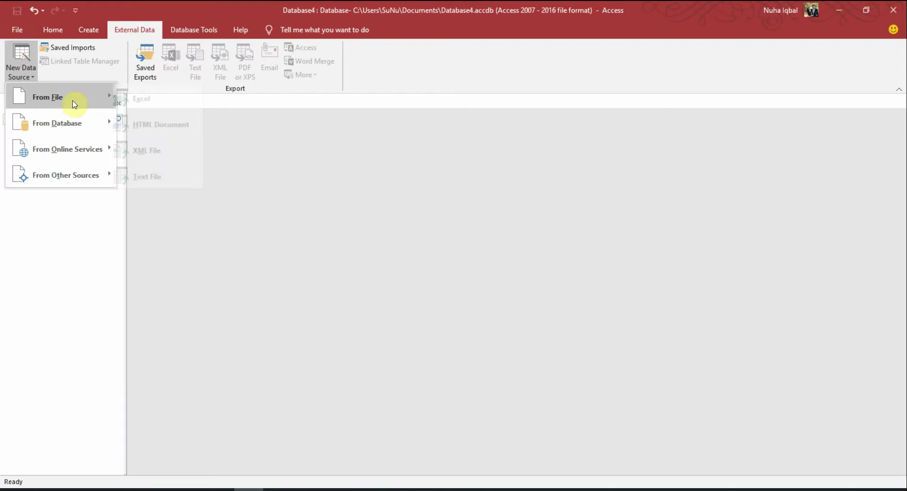
pyautogui.click(159, 177)
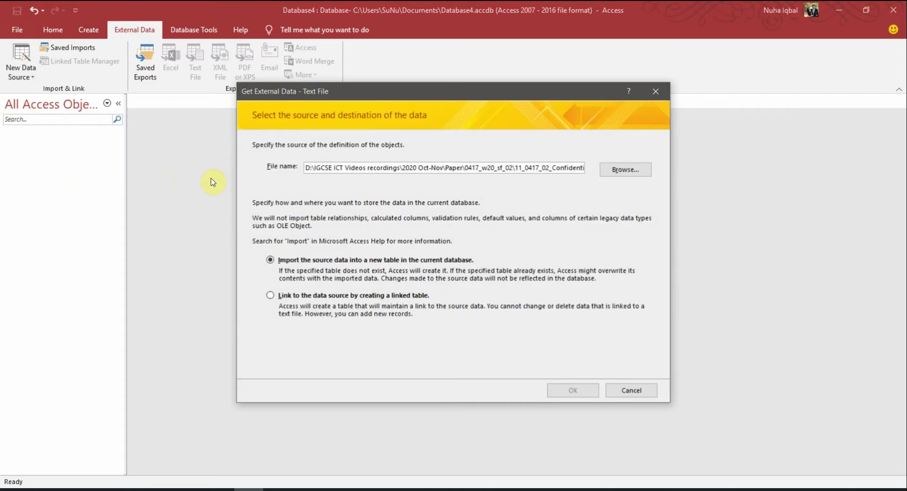
pyautogui.click(629, 170)
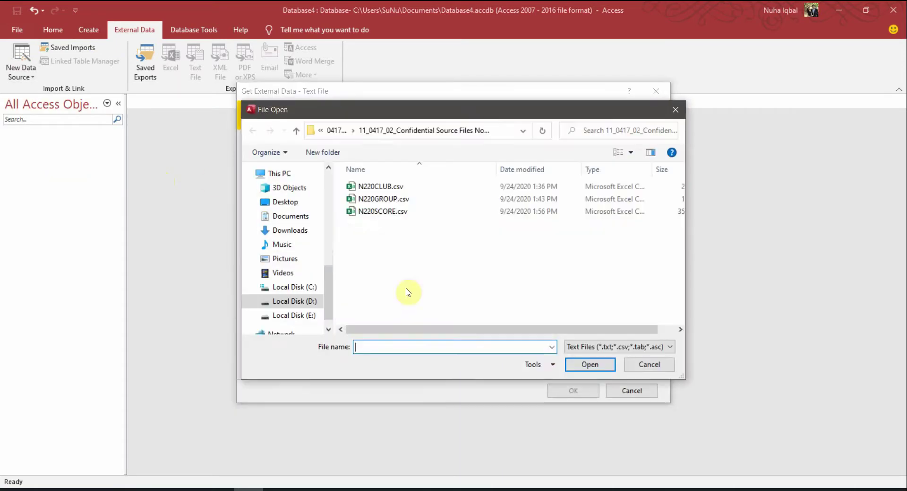
pyautogui.doubleClick(373, 215)
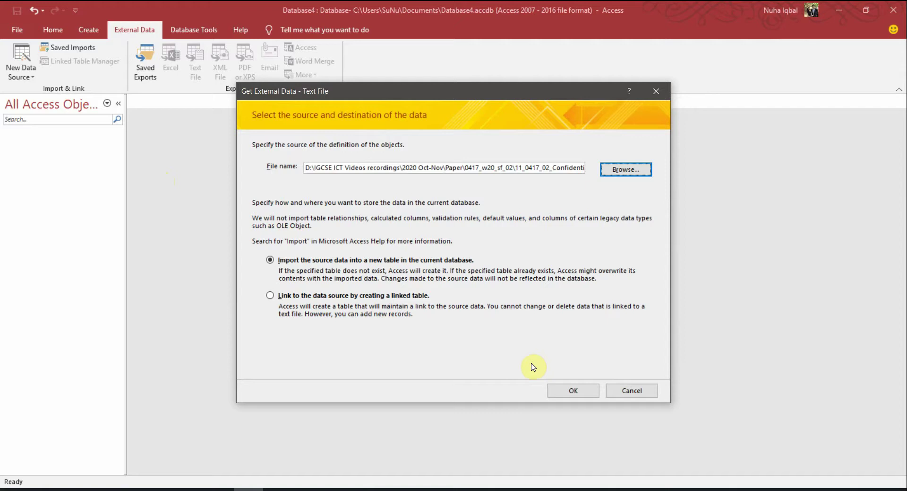
pyautogui.click(574, 390)
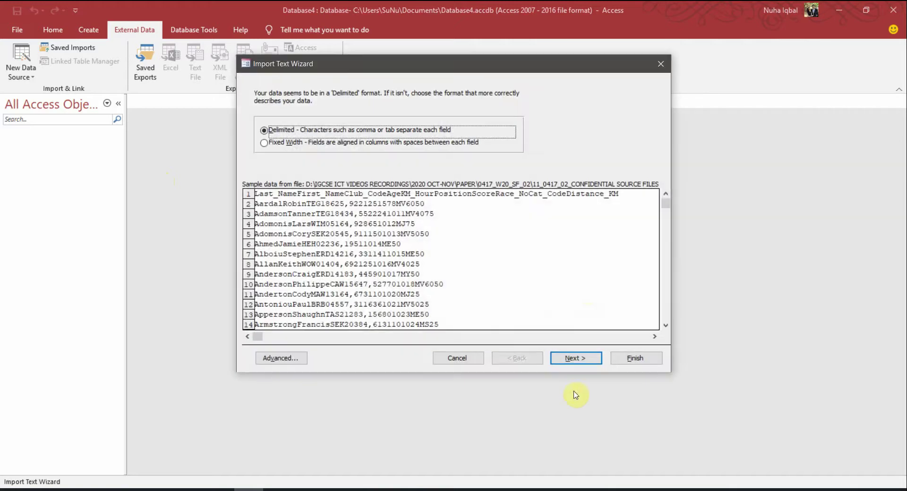
# Step: Read the file as delimited, with field names from the first row
pyautogui.click(585, 355)
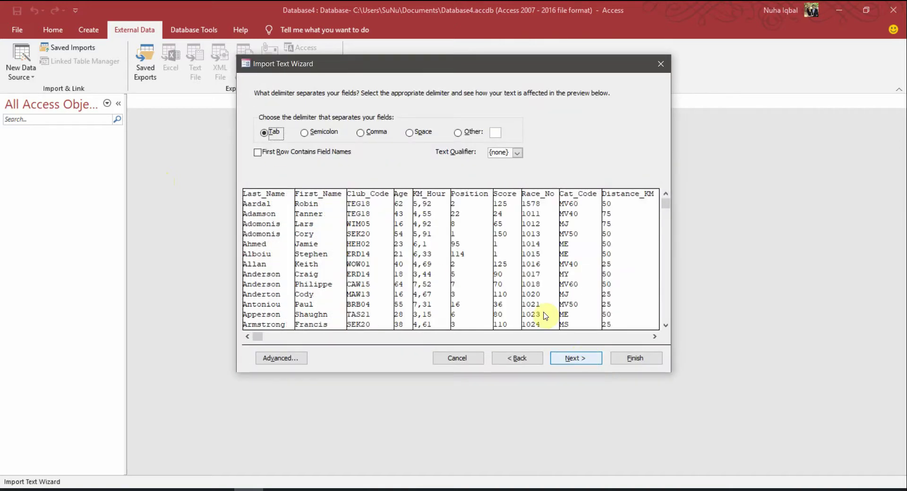
pyautogui.click(339, 153)
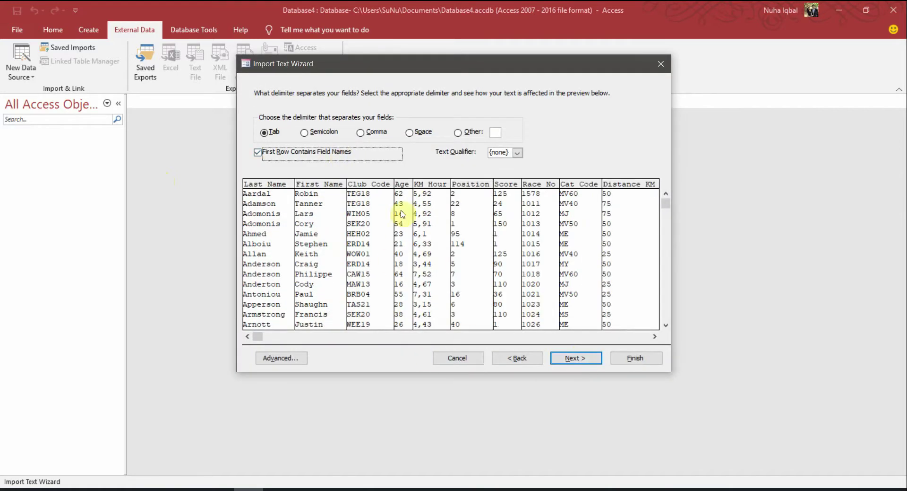
pyautogui.click(437, 185)
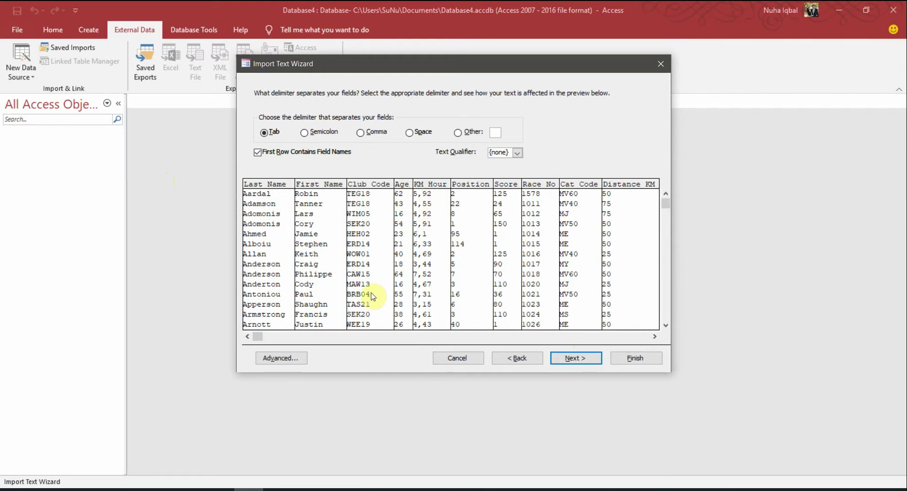
pyautogui.click(598, 355)
# Step: Add an automatic primary key, set KM_Hour to Double, and finish importing as table N220SCORE
pyautogui.click(572, 363)
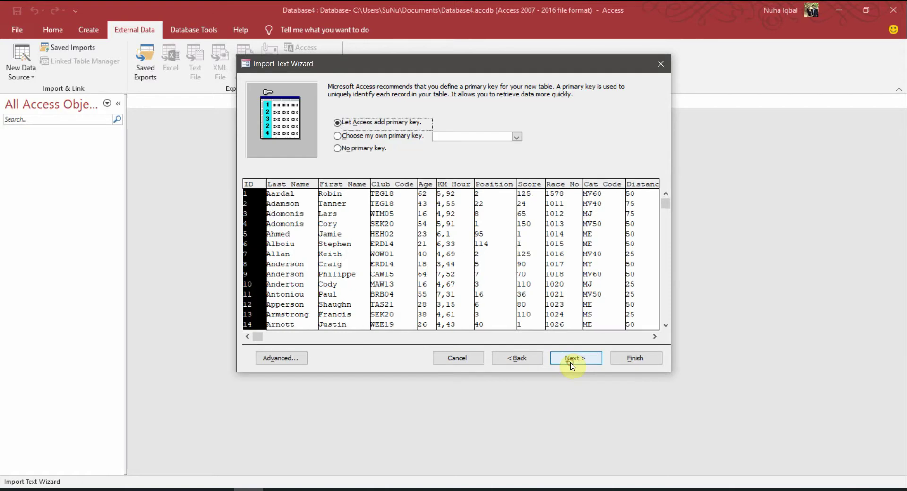
pyautogui.click(572, 363)
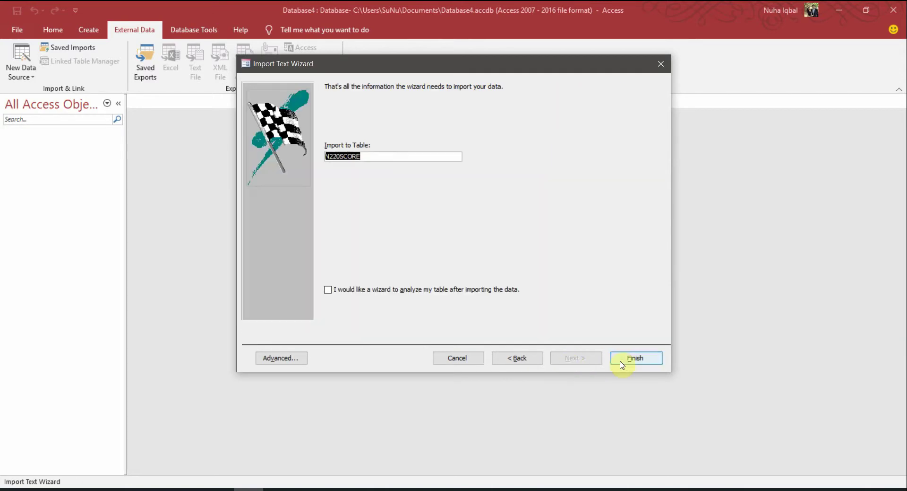
pyautogui.click(280, 356)
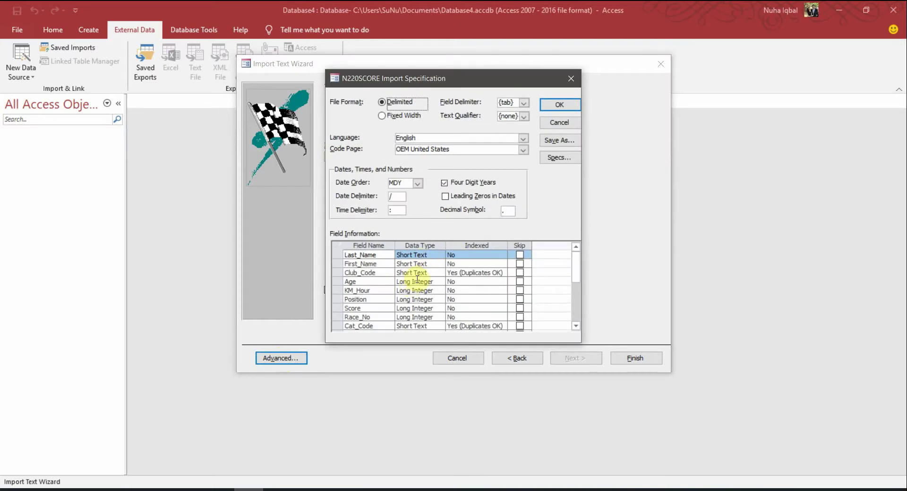
pyautogui.click(415, 290)
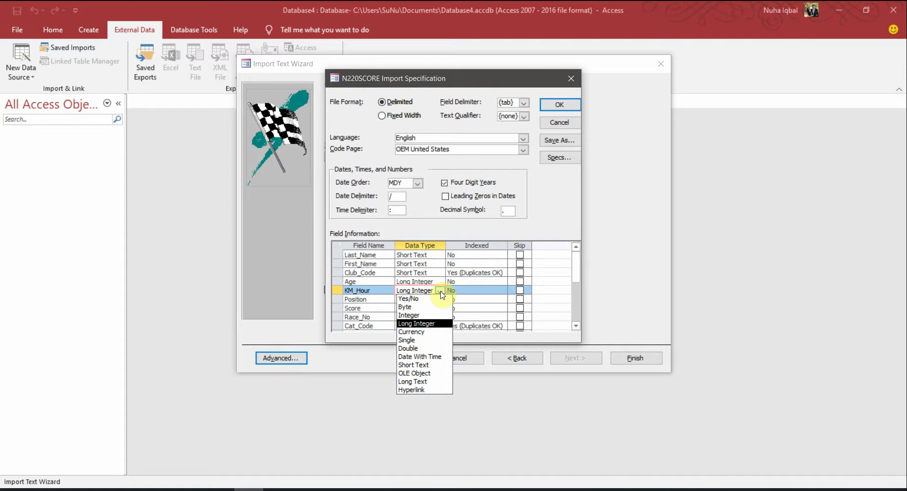
pyautogui.click(409, 348)
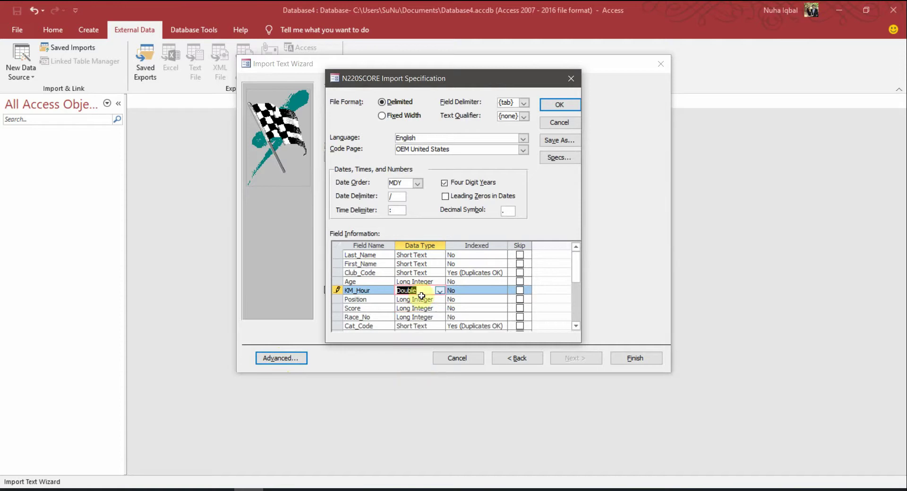
pyautogui.click(560, 105)
pyautogui.click(623, 360)
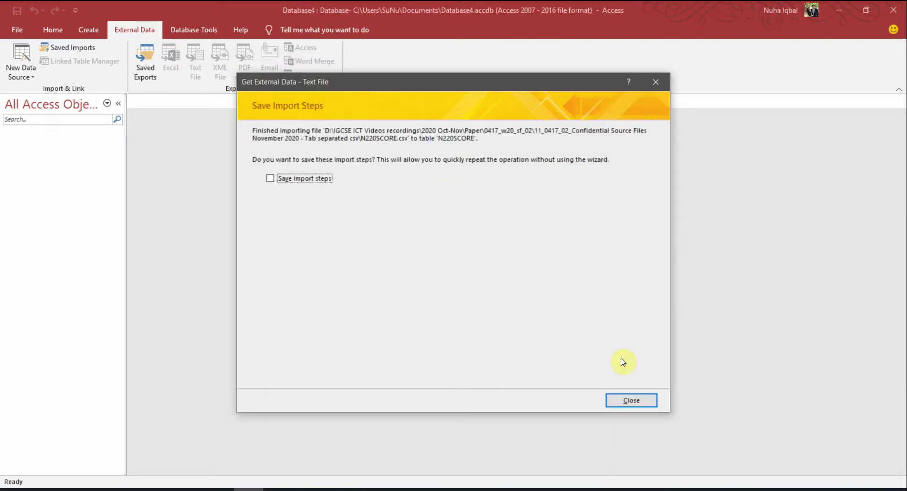
pyautogui.click(640, 396)
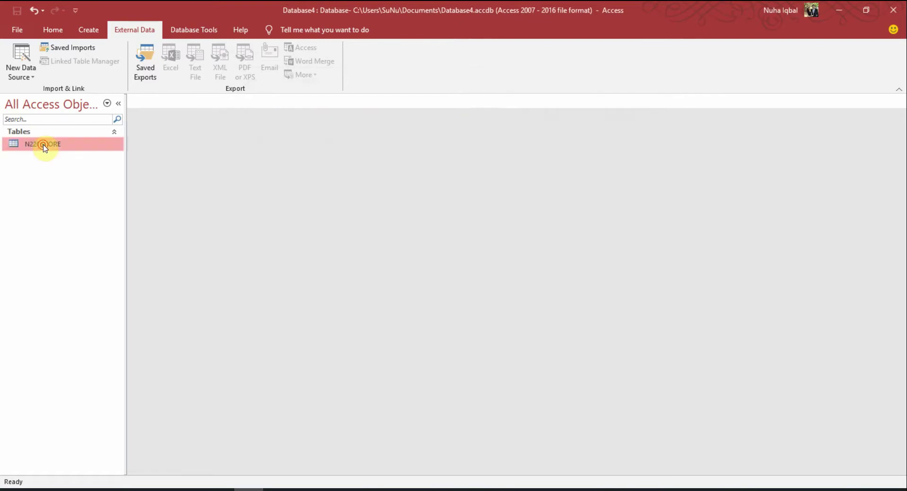
# Step: Open N220SCORE and check KM_Hour values such as 592 and 455, which lack decimal commas
pyautogui.doubleClick(28, 143)
pyautogui.click(443, 114)
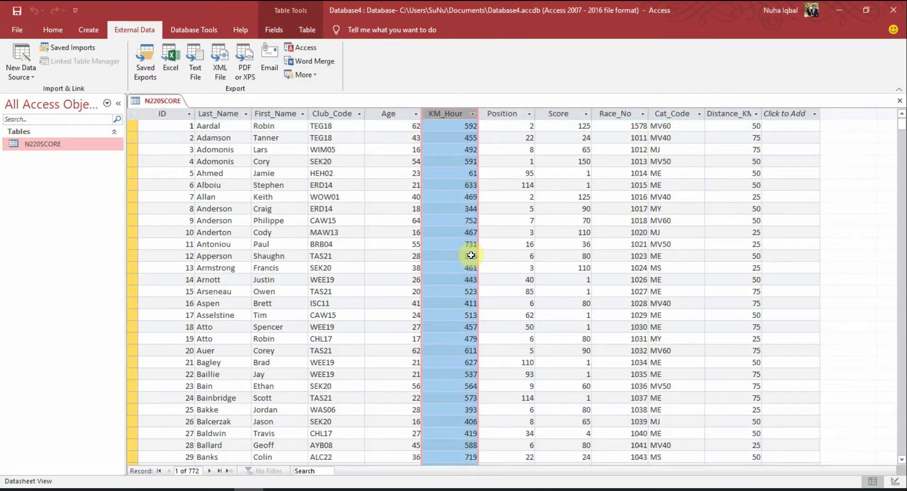
pyautogui.click(463, 195)
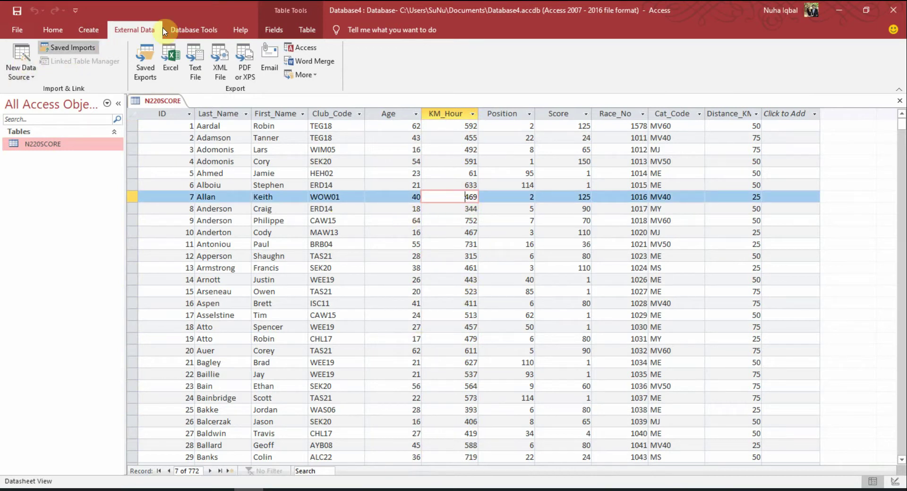
# Step: Start a second delimited import of N220SCORE.csv, with field names from the first row
pyautogui.click(16, 83)
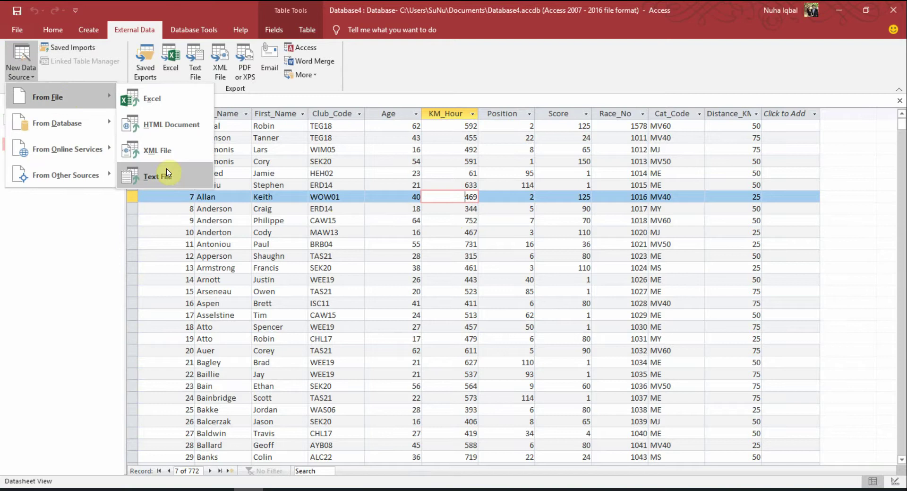
pyautogui.click(165, 173)
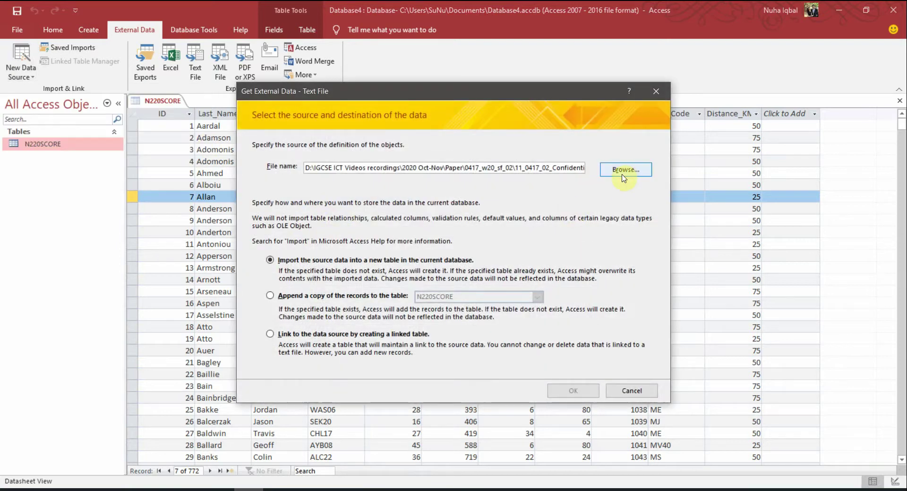
pyautogui.click(623, 176)
pyautogui.click(396, 215)
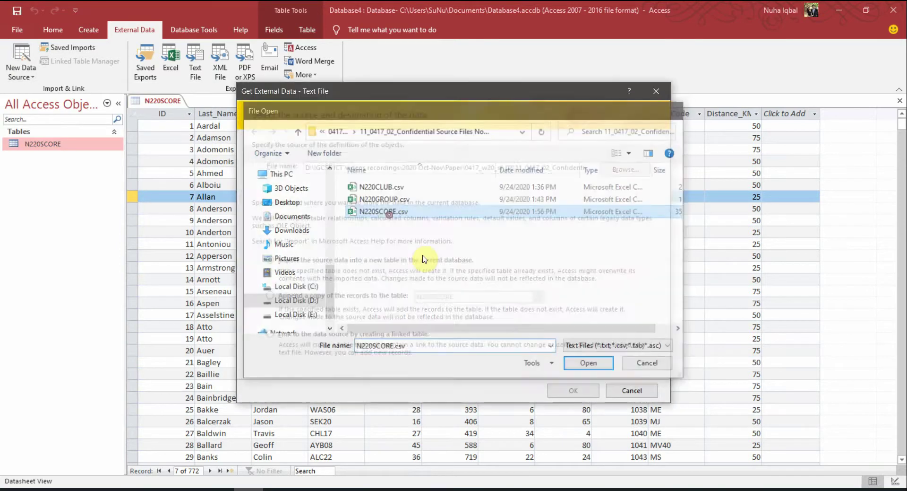
pyautogui.click(572, 390)
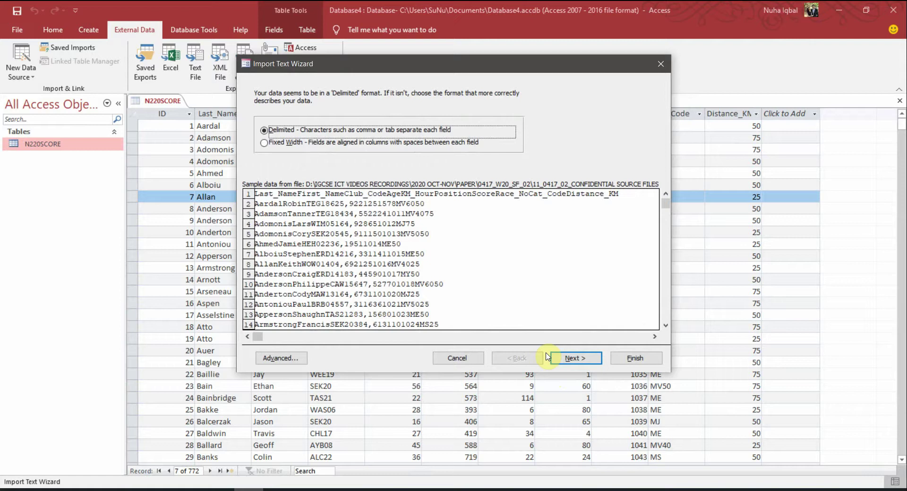
pyautogui.click(570, 358)
pyautogui.click(305, 152)
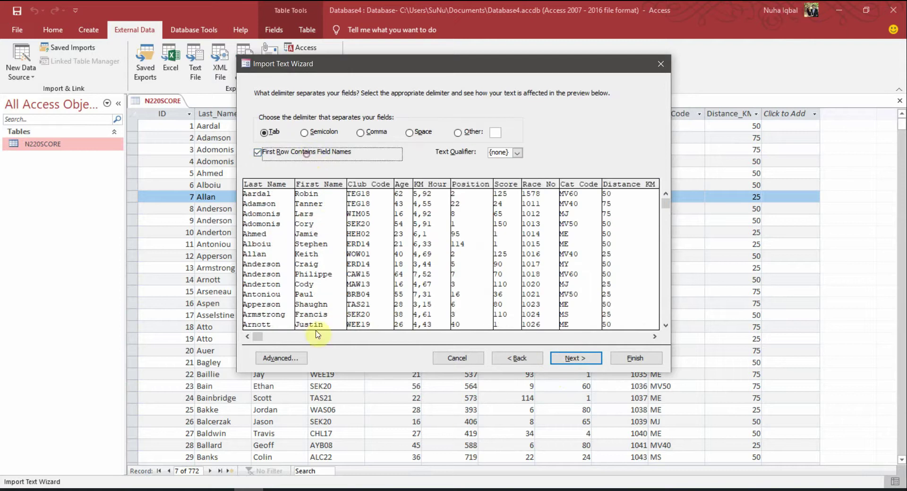
# Step: Check KM_Hour's data type in the import specification and finish importing as N220SCORE2
pyautogui.click(293, 354)
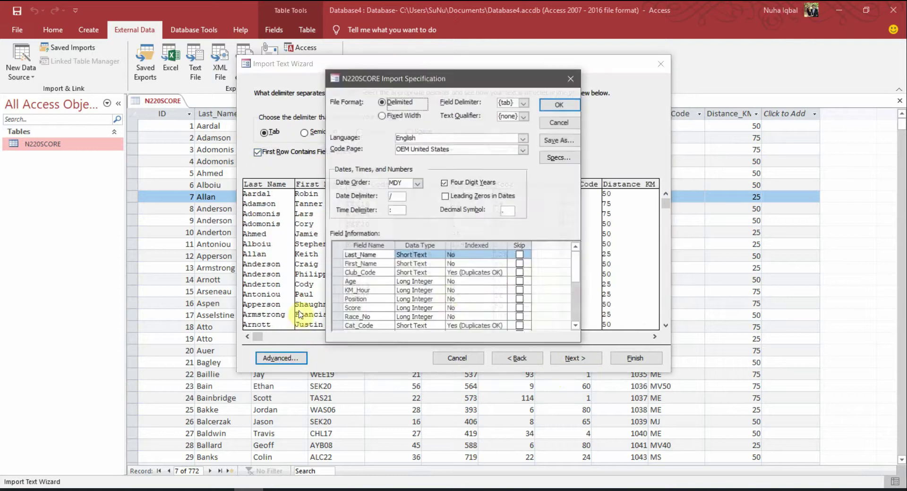
pyautogui.click(414, 290)
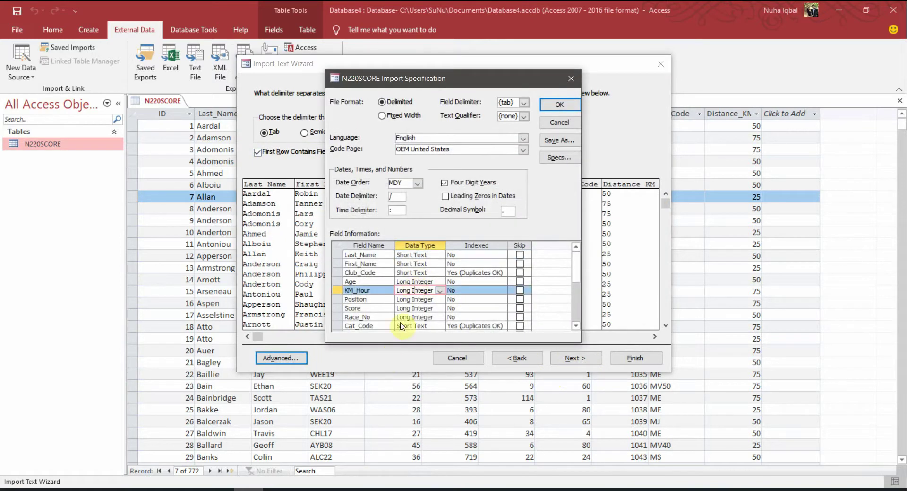
pyautogui.click(549, 108)
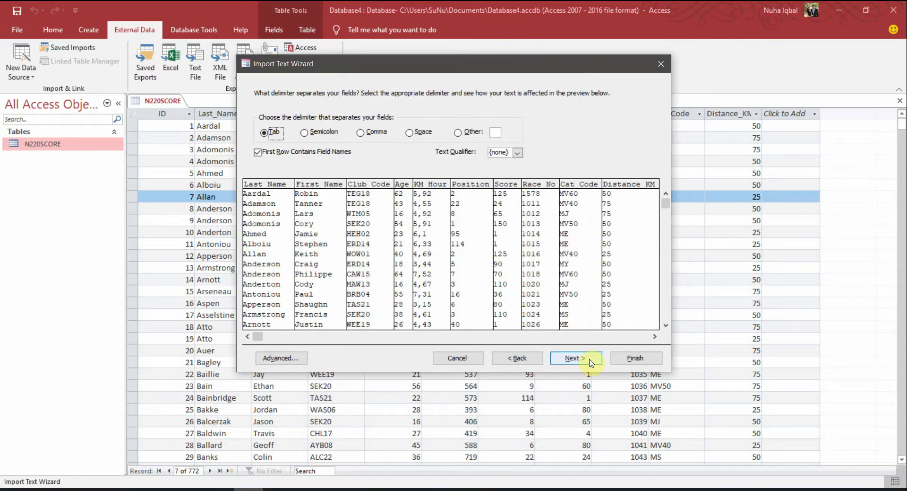
pyautogui.click(589, 362)
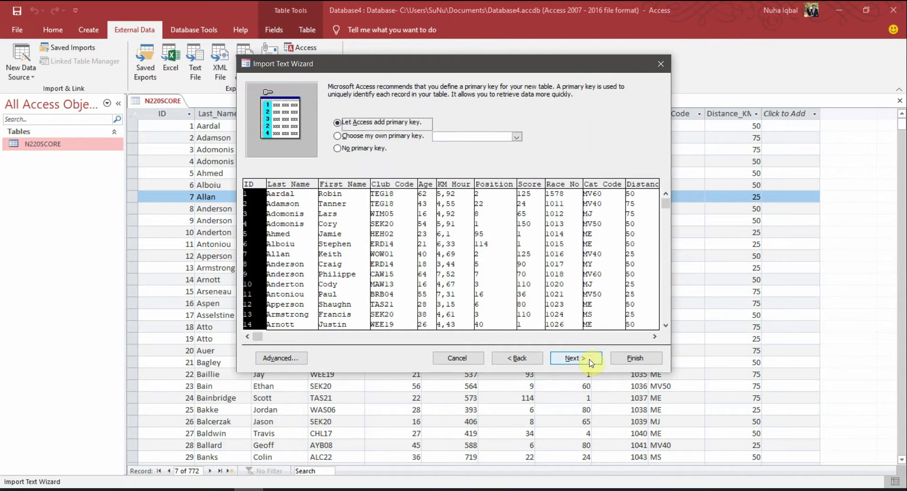
pyautogui.click(589, 362)
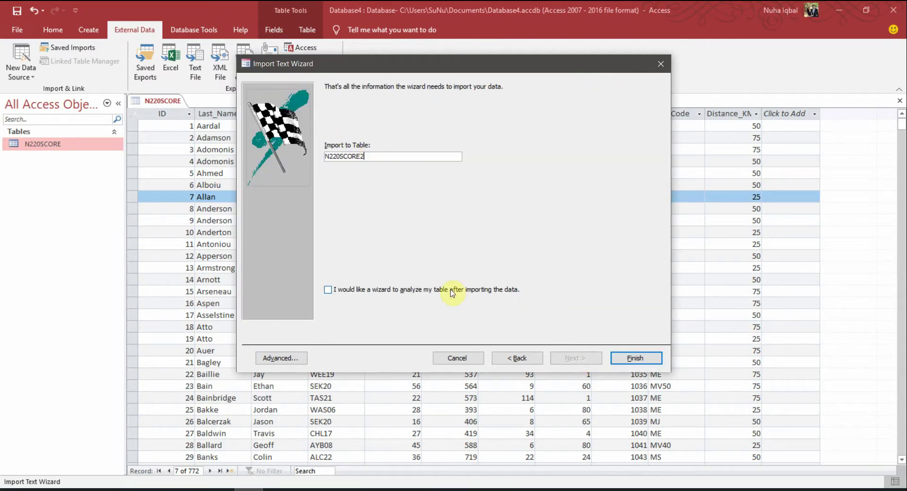
pyautogui.click(648, 359)
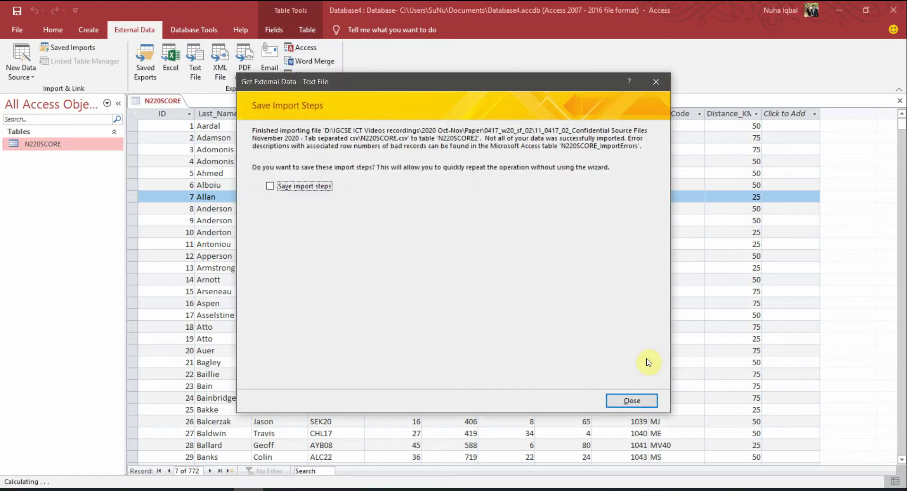
# Step: Open N220SCORE_ImportErrors and widen its Field and Error columns to read the failures
pyautogui.click(634, 398)
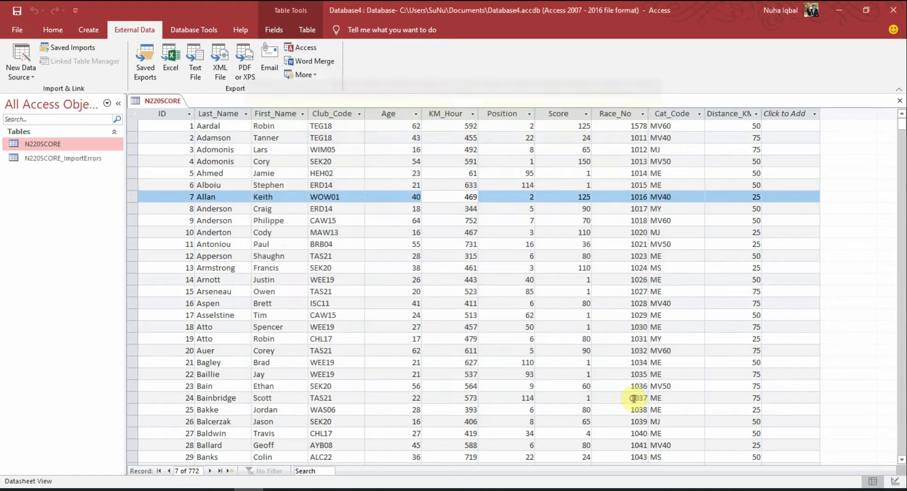
pyautogui.click(76, 160)
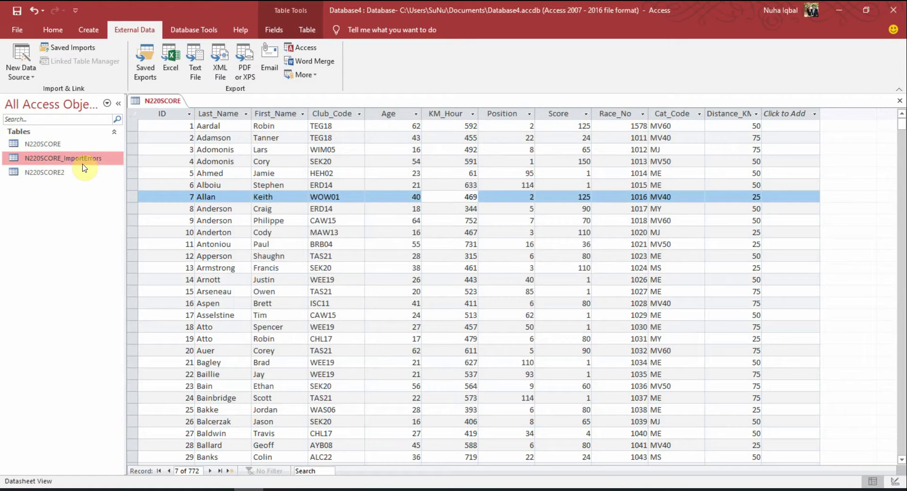
pyautogui.doubleClick(83, 161)
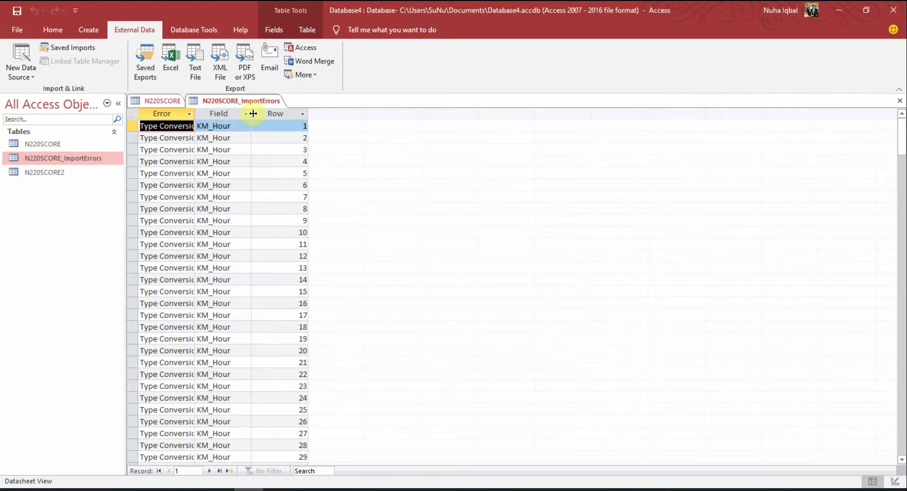
pyautogui.moveTo(251, 113); pyautogui.dragTo(310, 114)
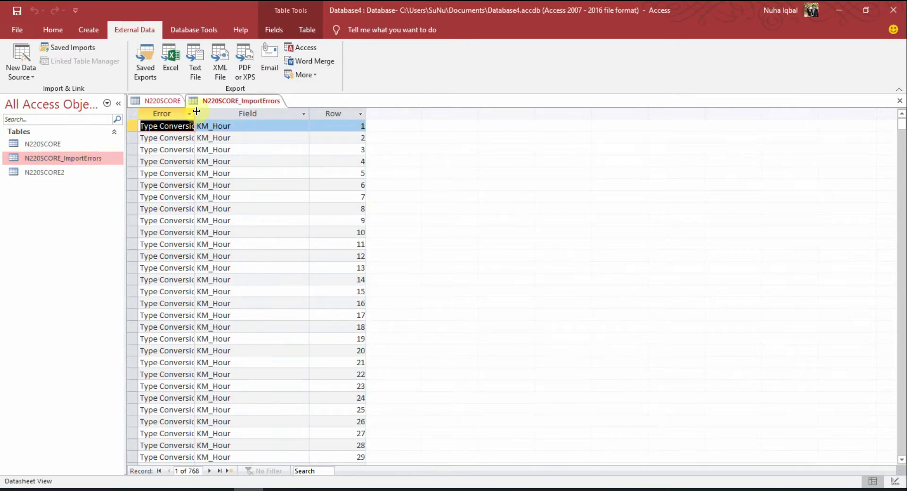
pyautogui.moveTo(196, 111); pyautogui.dragTo(275, 113)
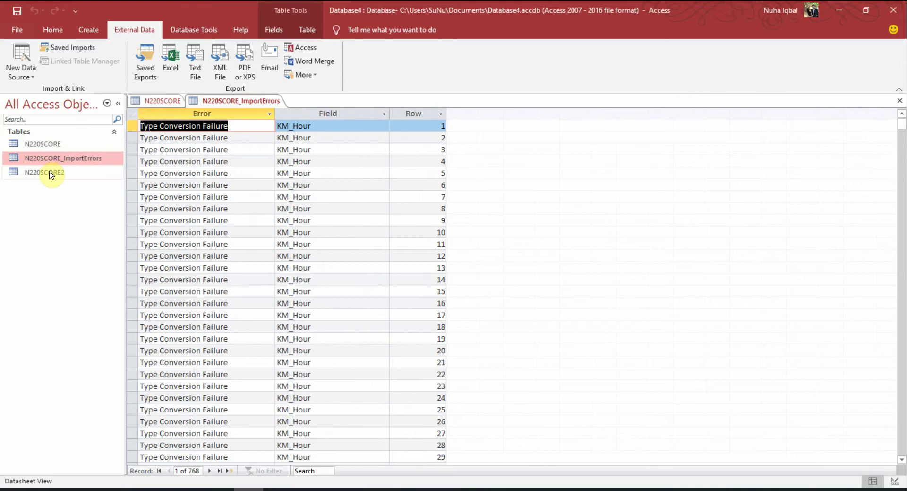
# Step: Compare N220SCORE2's empty KM_Hour values with the KM_Hour column in N220SCORE
pyautogui.doubleClick(50, 172)
pyautogui.click(459, 125)
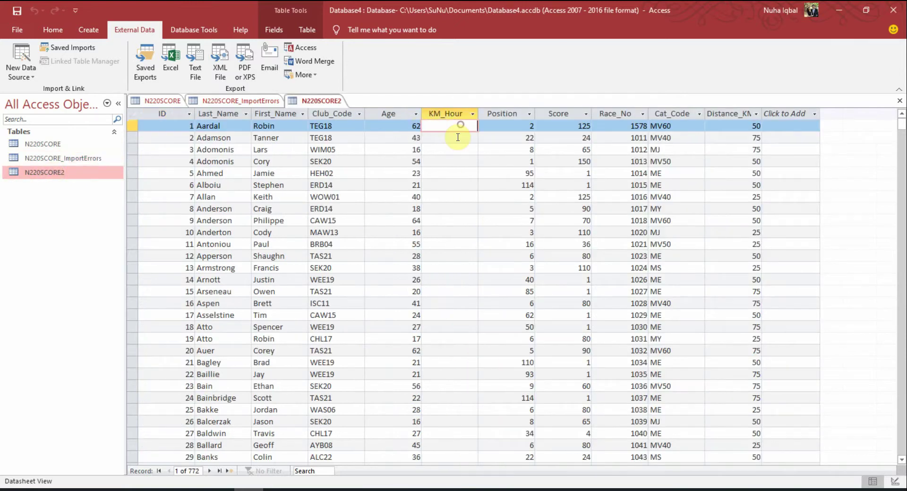
pyautogui.press('Down')
pyautogui.press('Down')
pyautogui.press('Down')
pyautogui.press('Down')
pyautogui.press('Down')
pyautogui.press('Down')
pyautogui.press('Down')
pyautogui.press('Down')
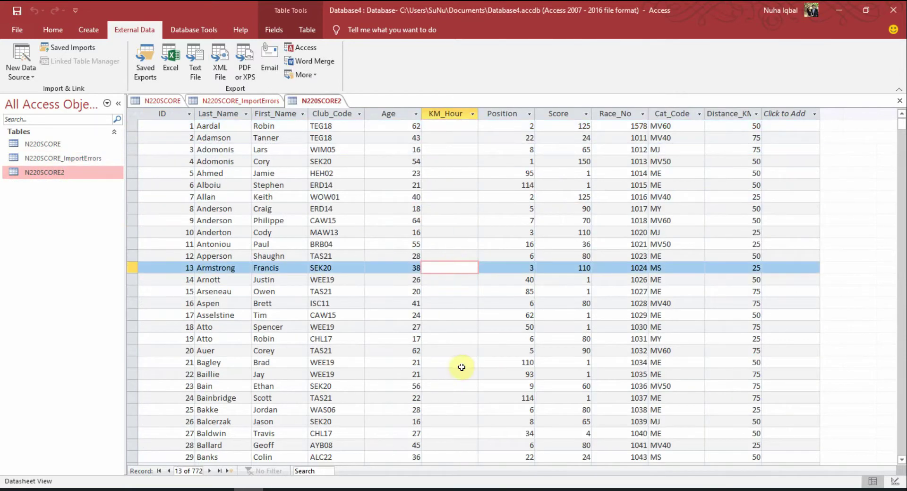
pyautogui.click(174, 101)
pyautogui.click(310, 101)
pyautogui.click(162, 100)
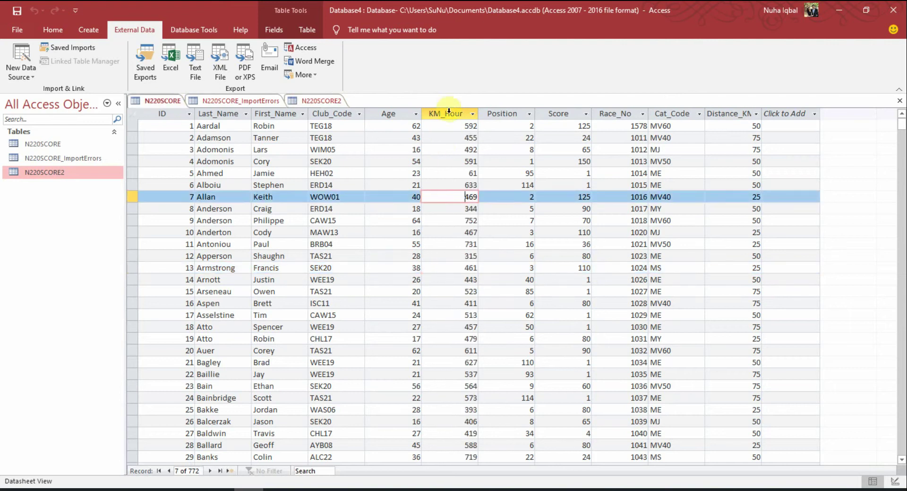
pyautogui.click(465, 109)
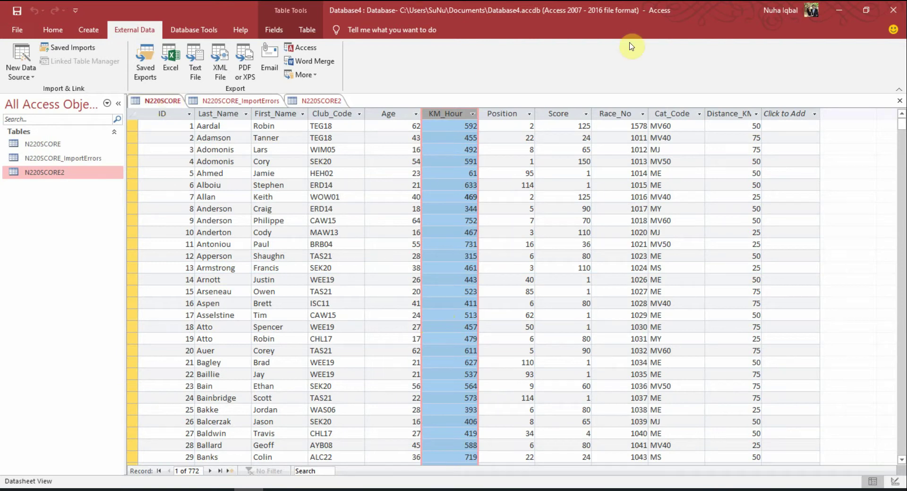
# Step: Open the Region format settings in Control Panel's Clock and Region
pyautogui.moveTo(567, 10); pyautogui.dragTo(462, 108)
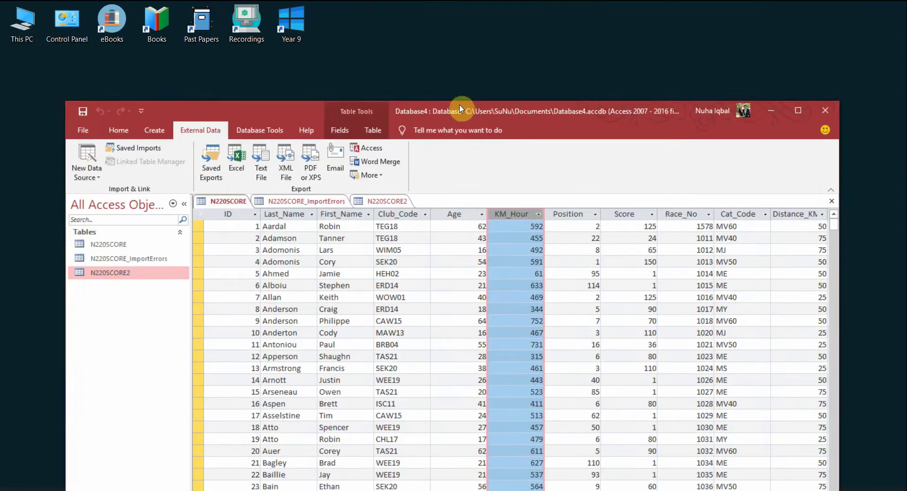
pyautogui.doubleClick(62, 19)
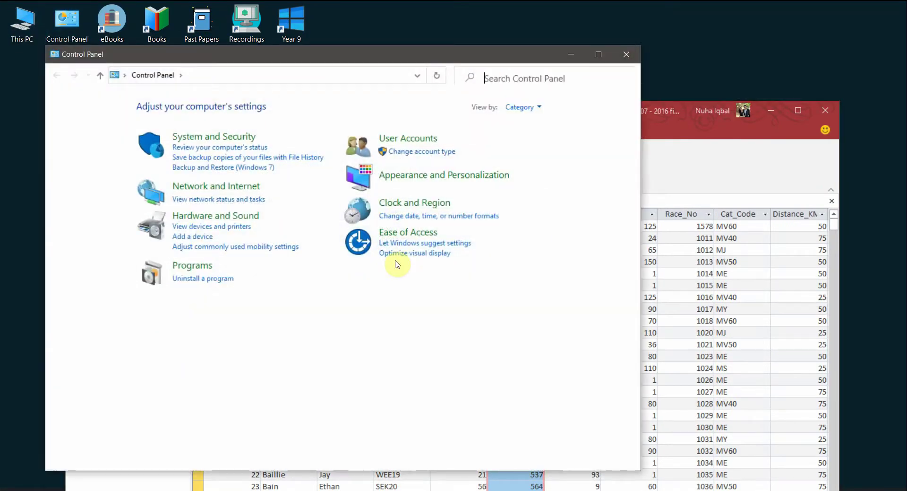
pyautogui.click(413, 202)
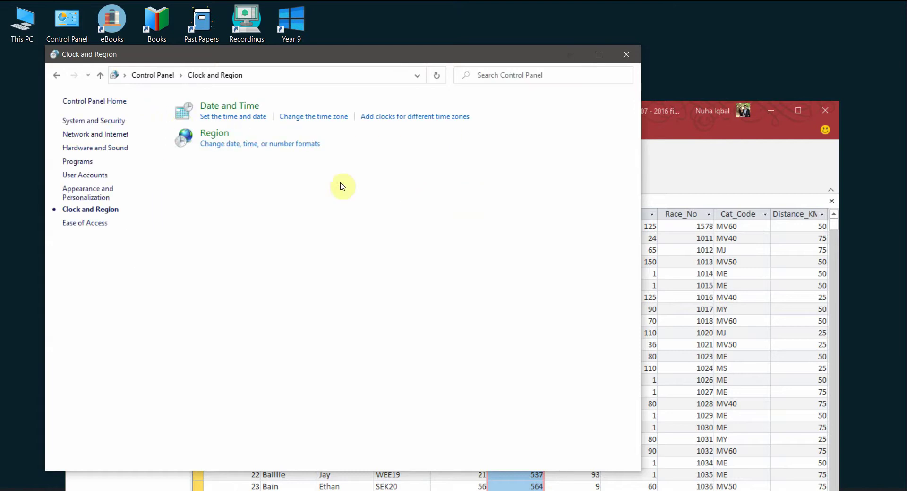
pyautogui.click(216, 137)
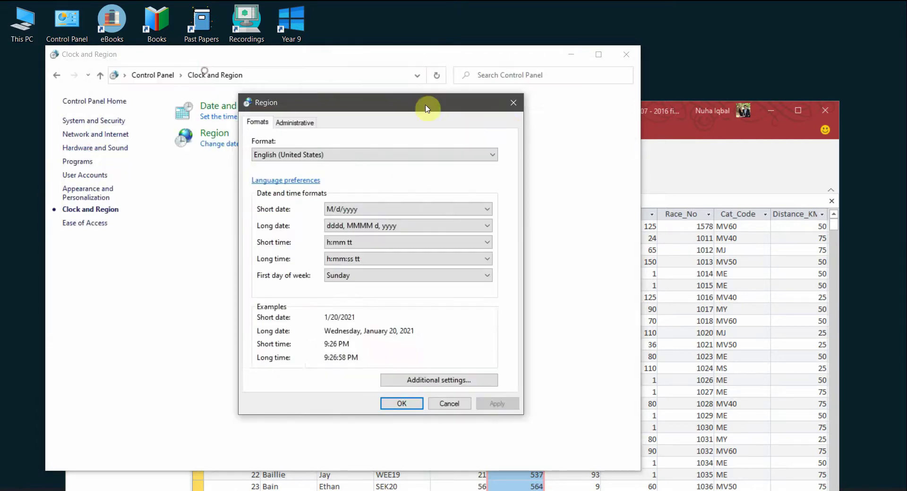
pyautogui.moveTo(211, 78); pyautogui.dragTo(487, 118)
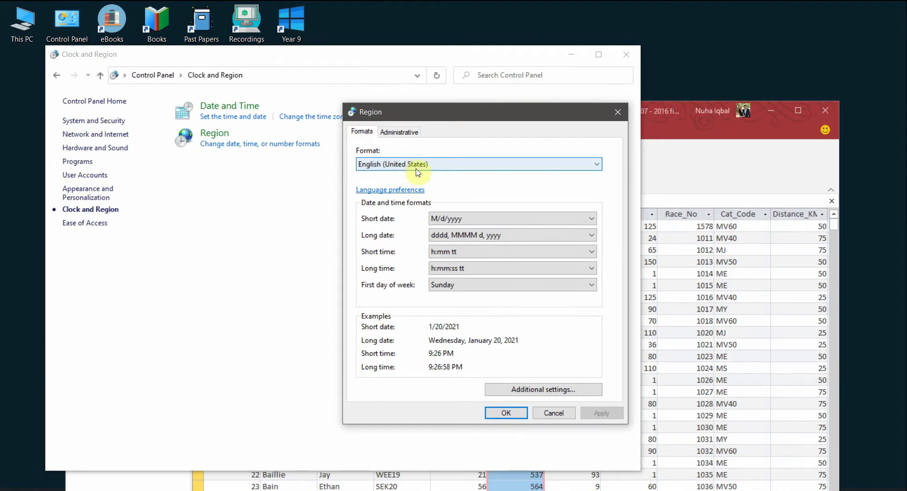
# Step: Change the number format's decimal symbol to a comma and apply the Region settings
pyautogui.click(586, 390)
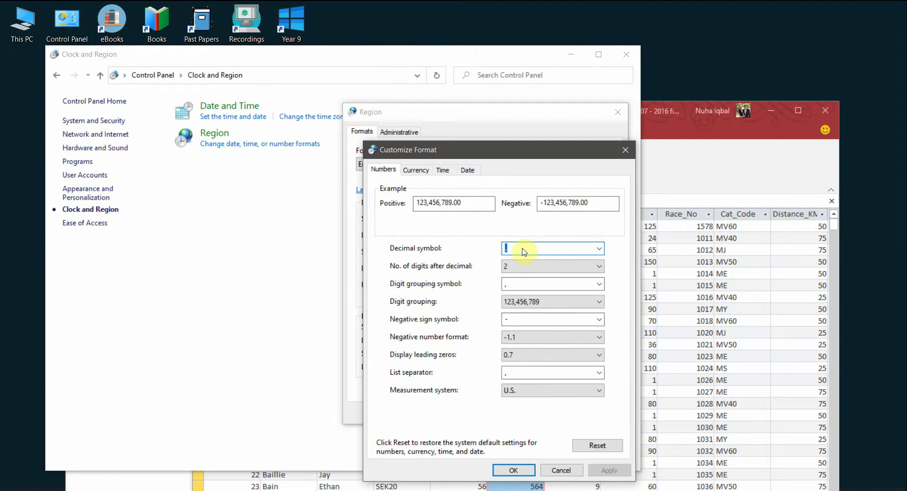
pyautogui.click(600, 248)
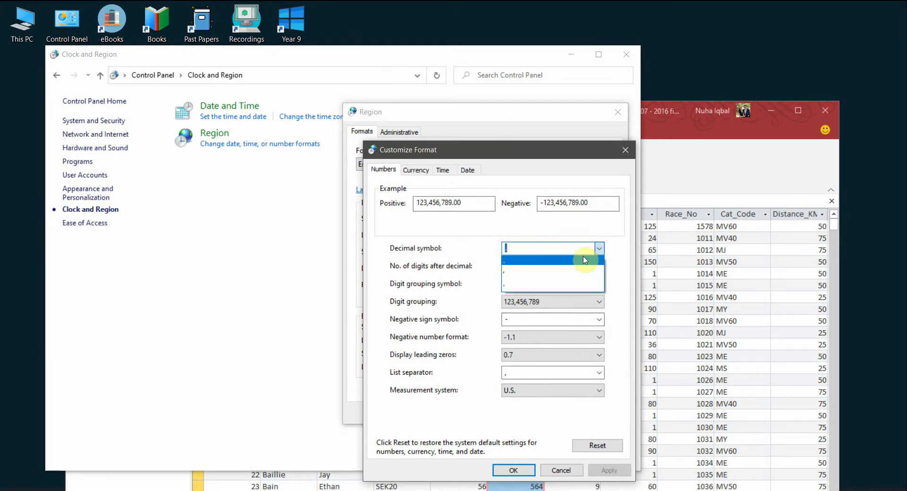
pyautogui.click(585, 259)
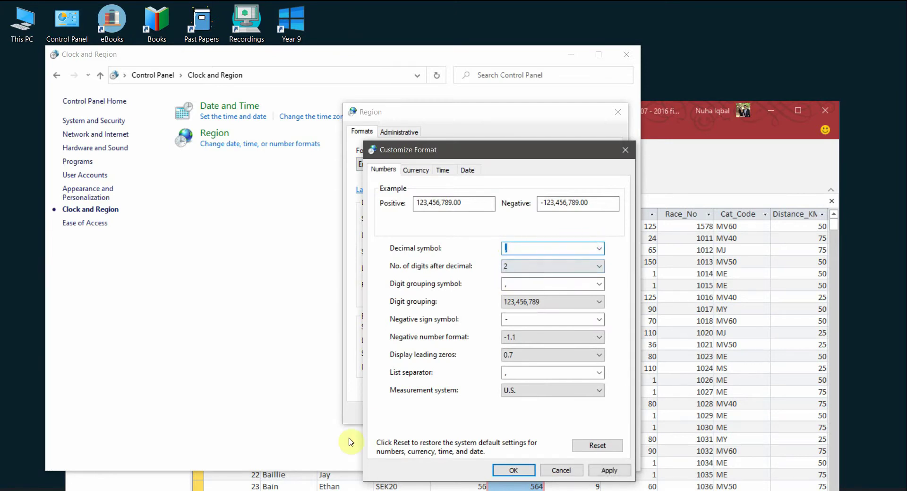
pyautogui.click(512, 470)
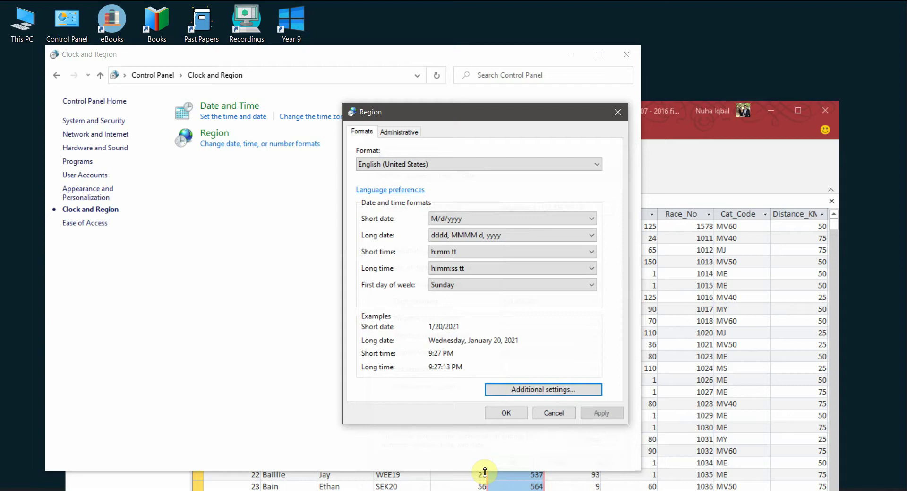
pyautogui.click(509, 413)
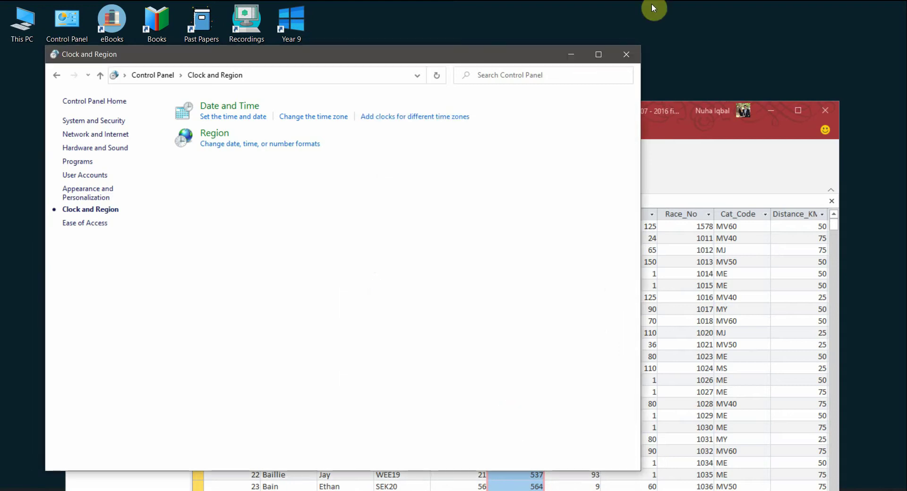
# Step: Close Control Panel, maximize Access, and begin a fresh N220SCORE.csv import with first-row field names
pyautogui.click(629, 55)
pyautogui.click(797, 114)
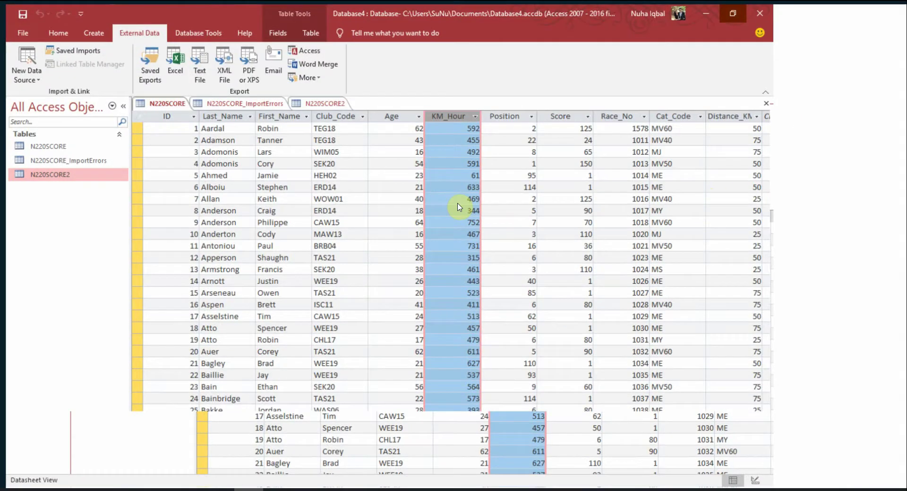
pyautogui.click(16, 78)
pyautogui.moveTo(47, 96)
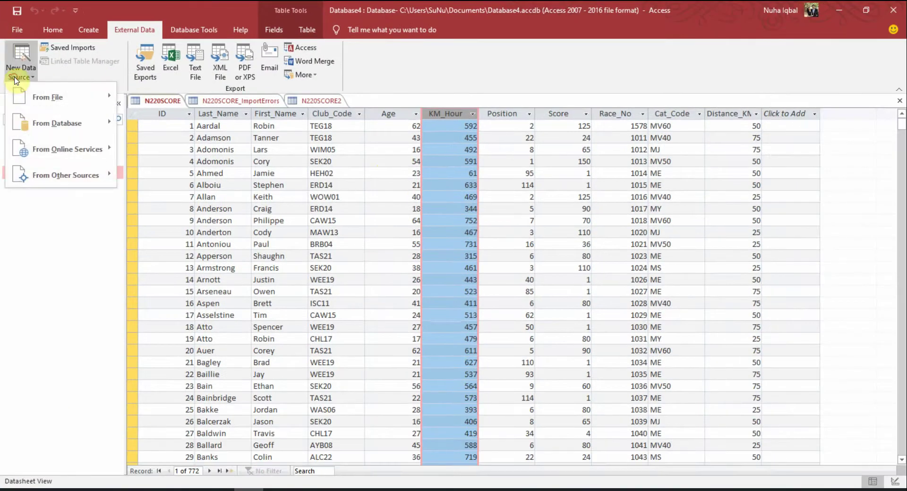
pyautogui.click(198, 181)
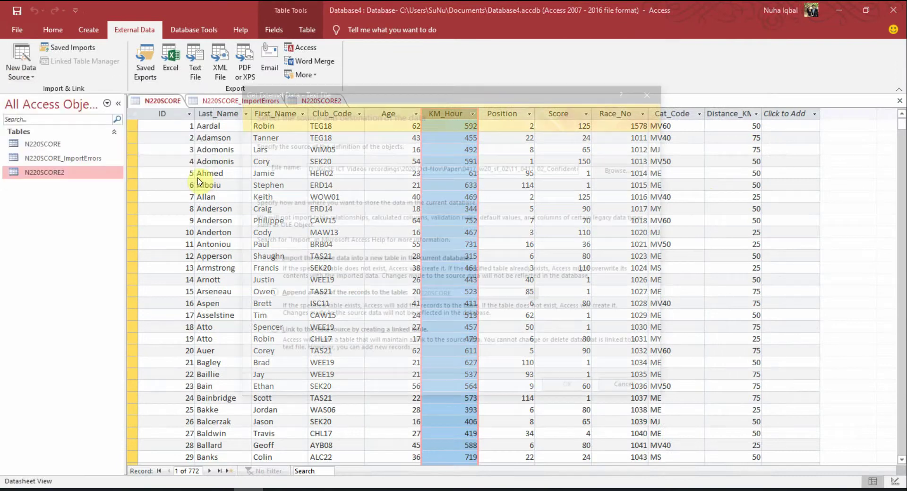
pyautogui.click(638, 174)
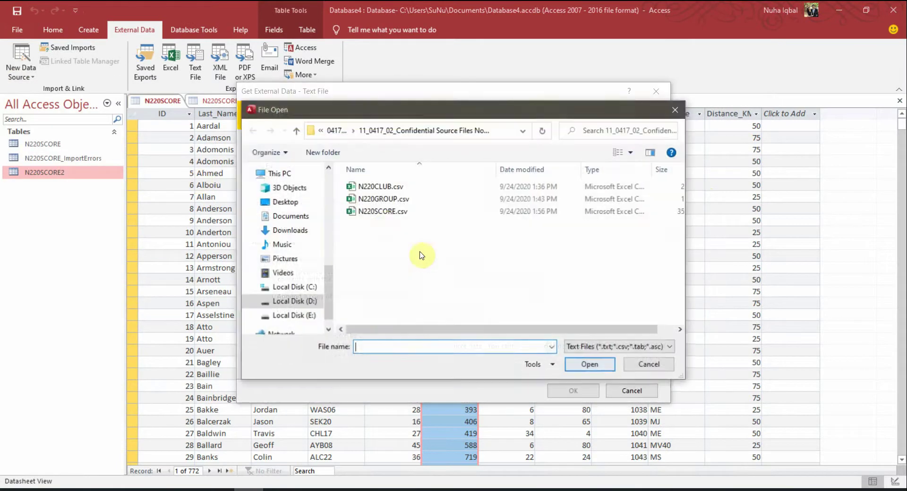
pyautogui.doubleClick(375, 217)
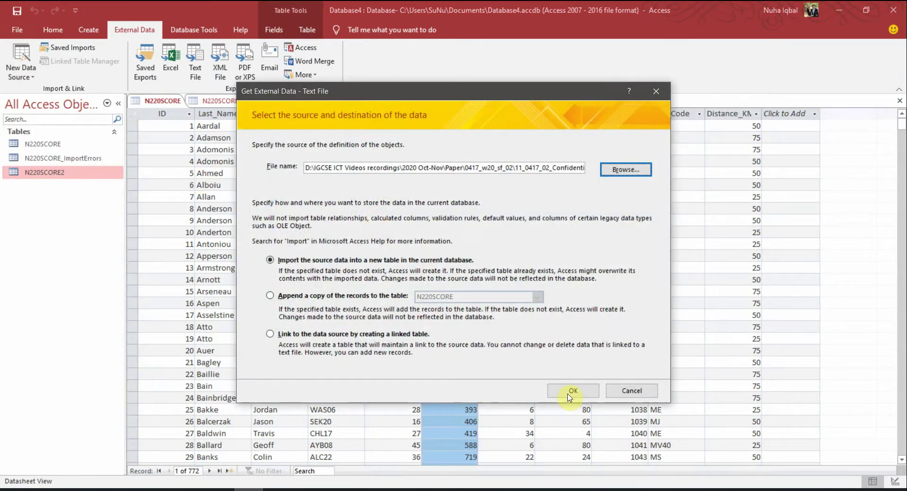
pyautogui.click(570, 396)
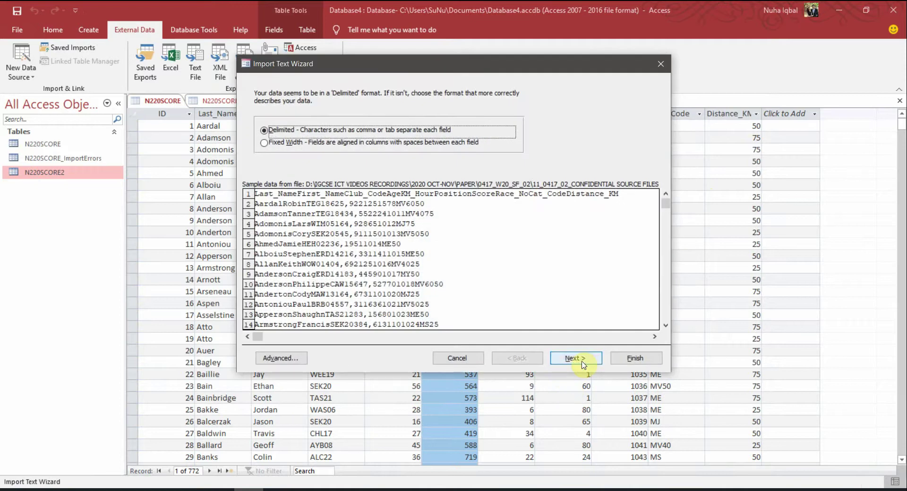
pyautogui.click(582, 363)
pyautogui.click(302, 153)
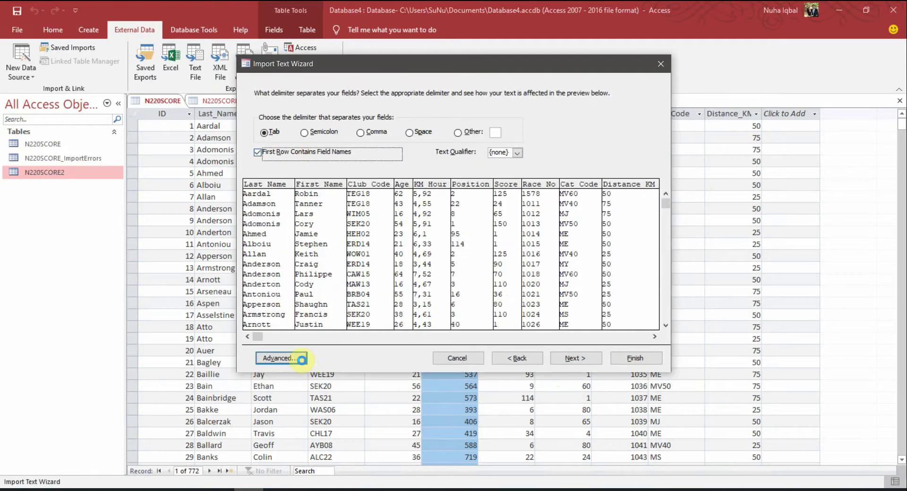
# Step: Confirm the import specification with KM_Hour as Double and a comma decimal symbol
pyautogui.click(302, 359)
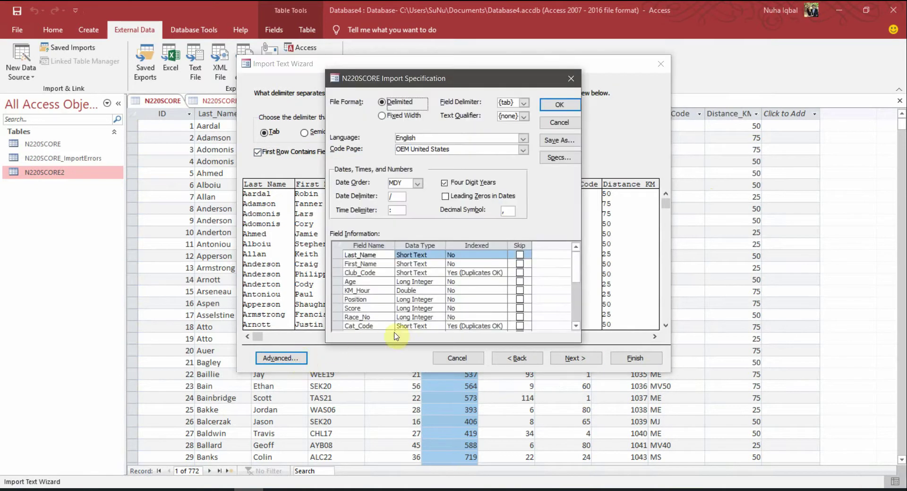
pyautogui.click(374, 289)
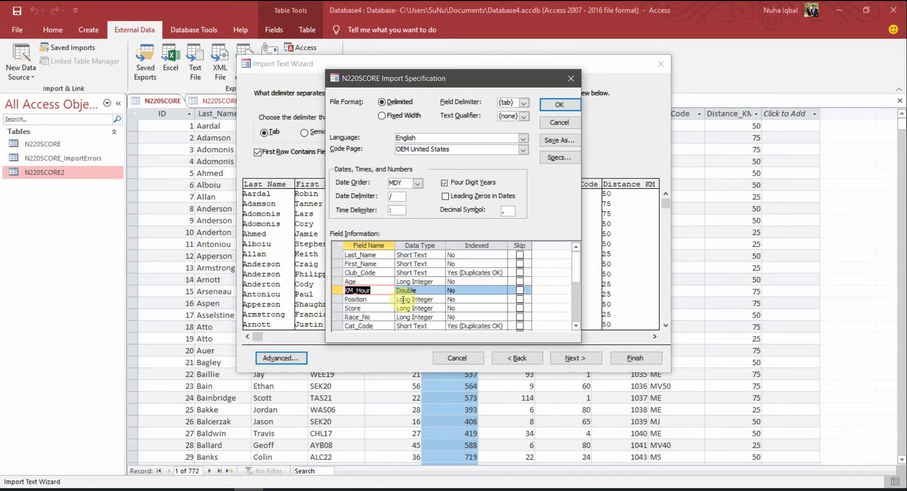
pyautogui.moveTo(452, 79); pyautogui.dragTo(621, 89)
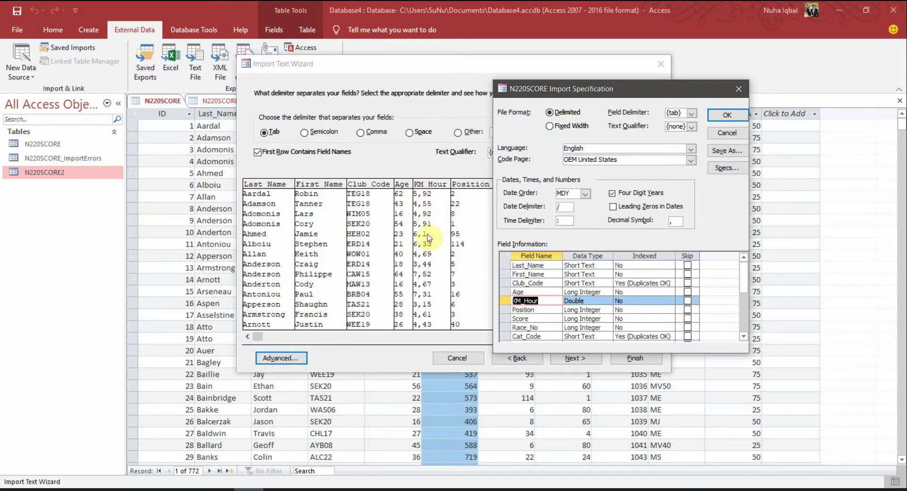
pyautogui.click(728, 115)
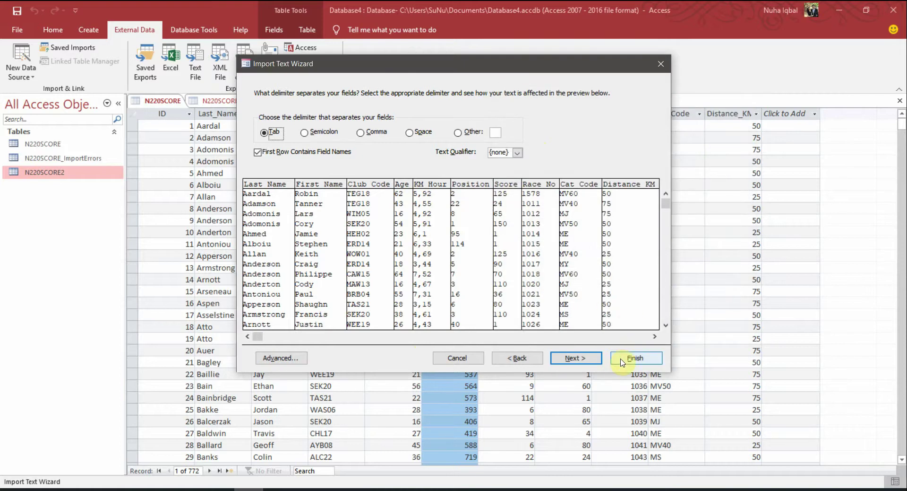
# Step: Get past the table-already-open warning and finish importing into a new table named N220SCORE3
pyautogui.click(622, 362)
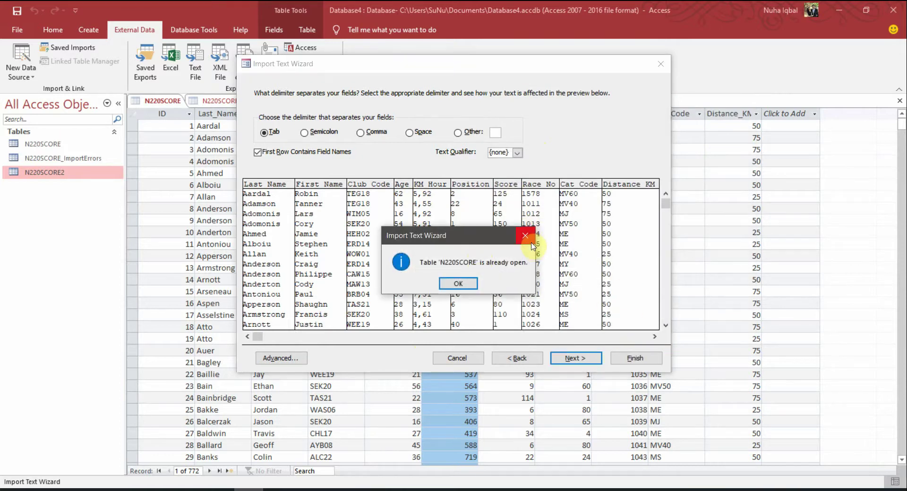
pyautogui.click(532, 246)
pyautogui.click(589, 368)
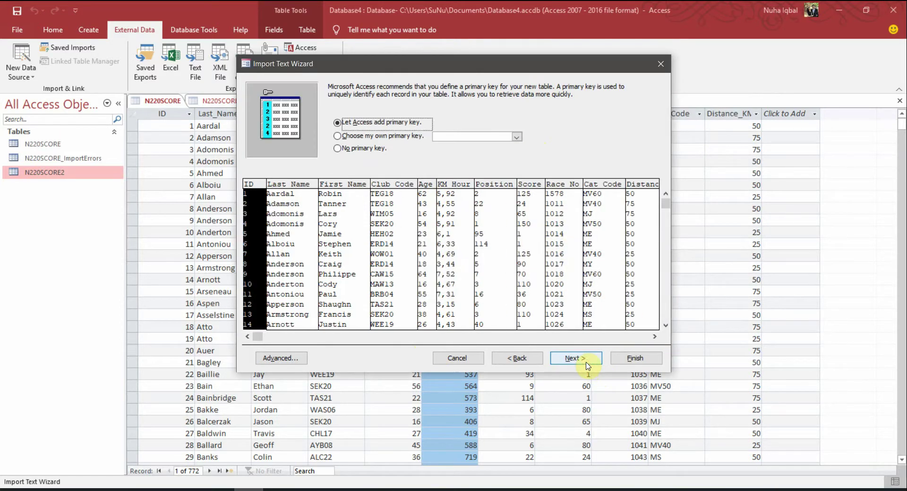
pyautogui.click(588, 366)
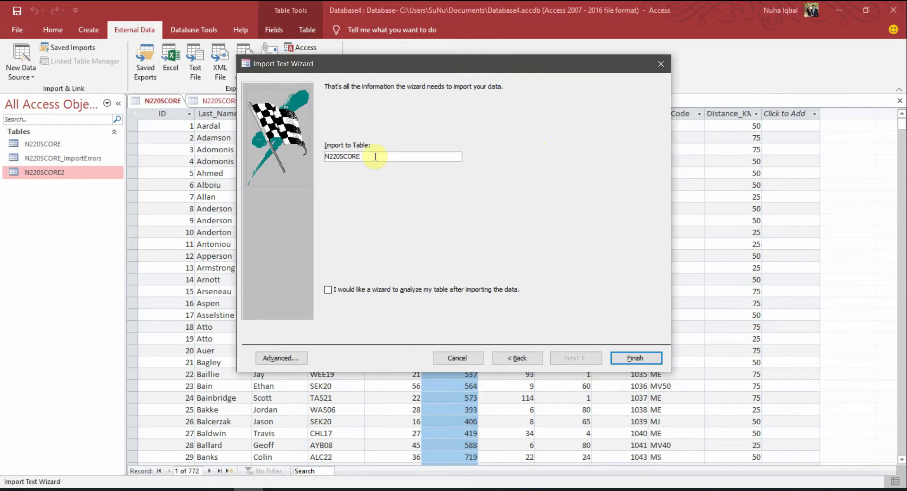
pyautogui.click(633, 358)
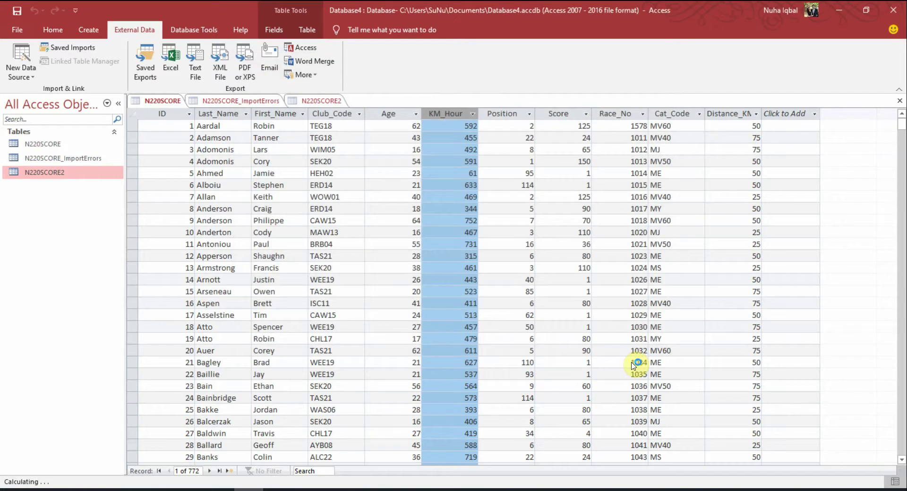
# Step: Skip saving import steps, open N220SCORE3, and check KM_Hour shows comma decimals like 5,92
pyautogui.click(633, 402)
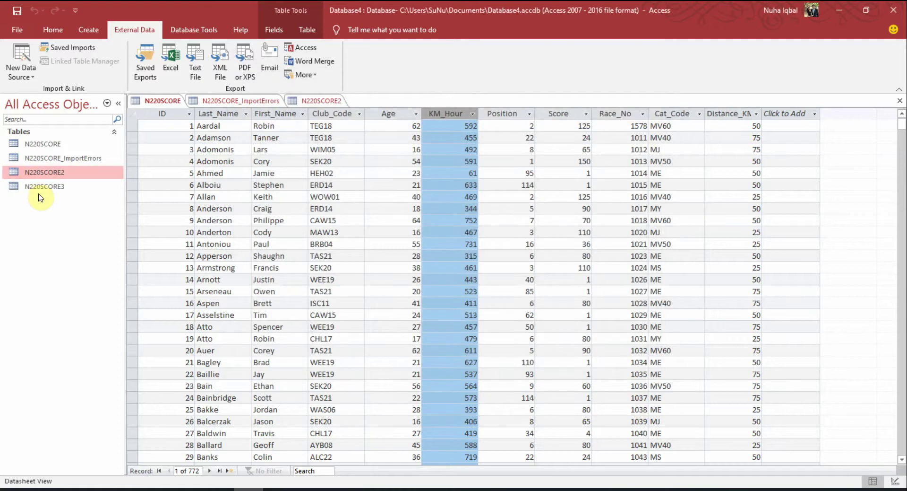
pyautogui.doubleClick(42, 186)
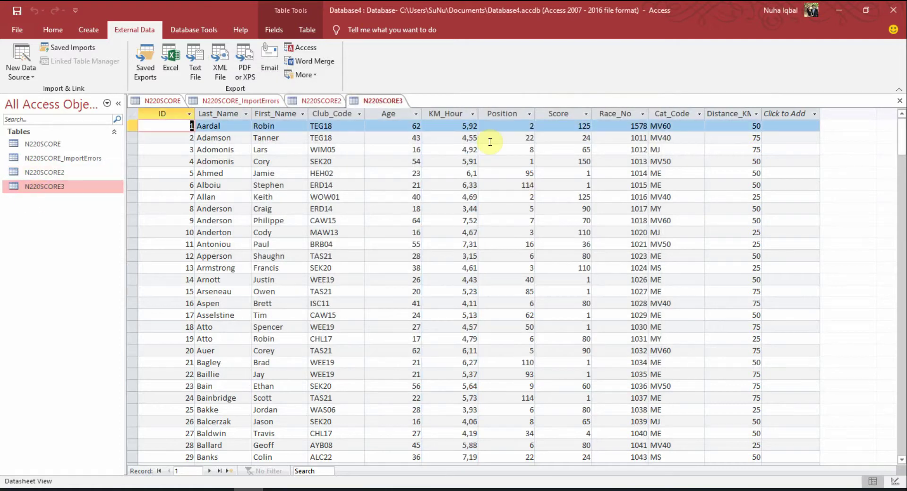
pyautogui.click(457, 108)
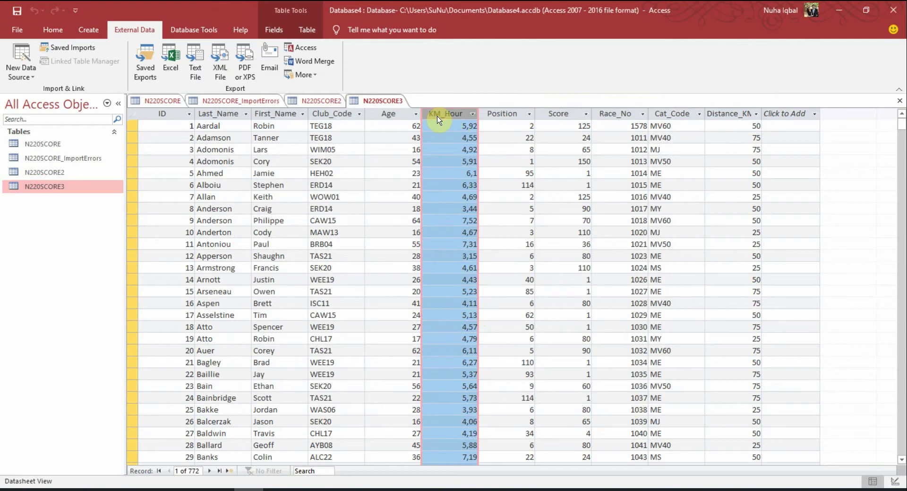
pyautogui.press('Right')
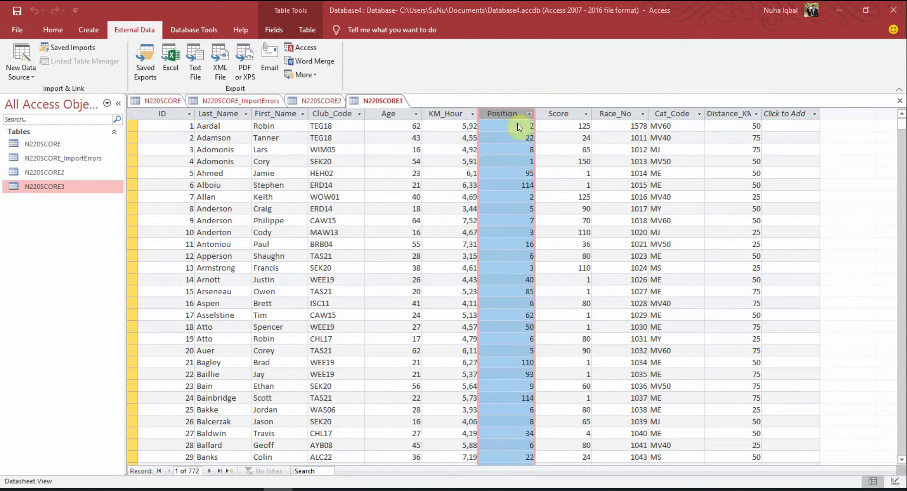
pyautogui.click(433, 114)
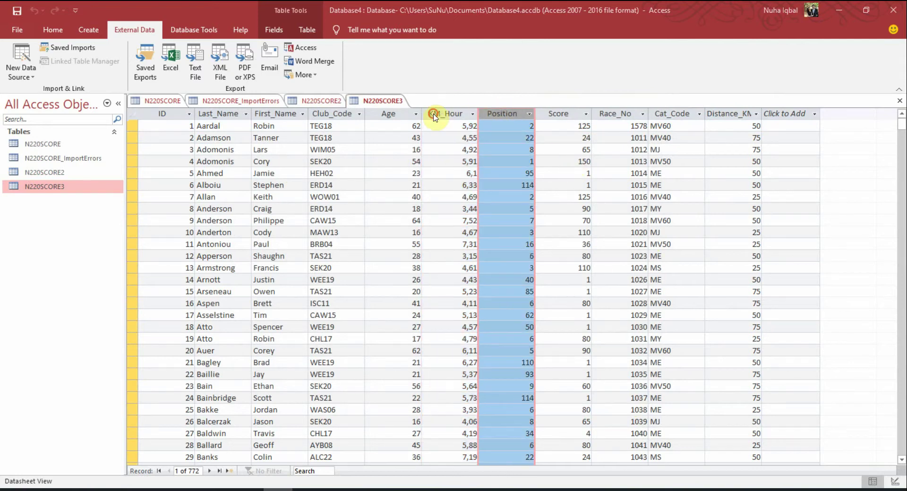